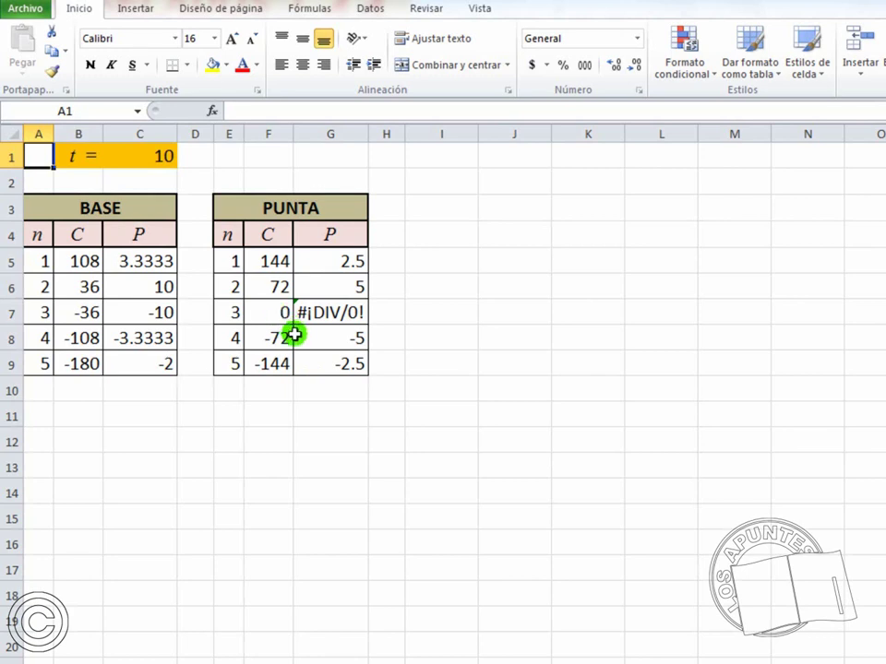
Examine the t value in C1 and the C and P column formulas in rows 5 to 9 of the BASE table
click(139, 155)
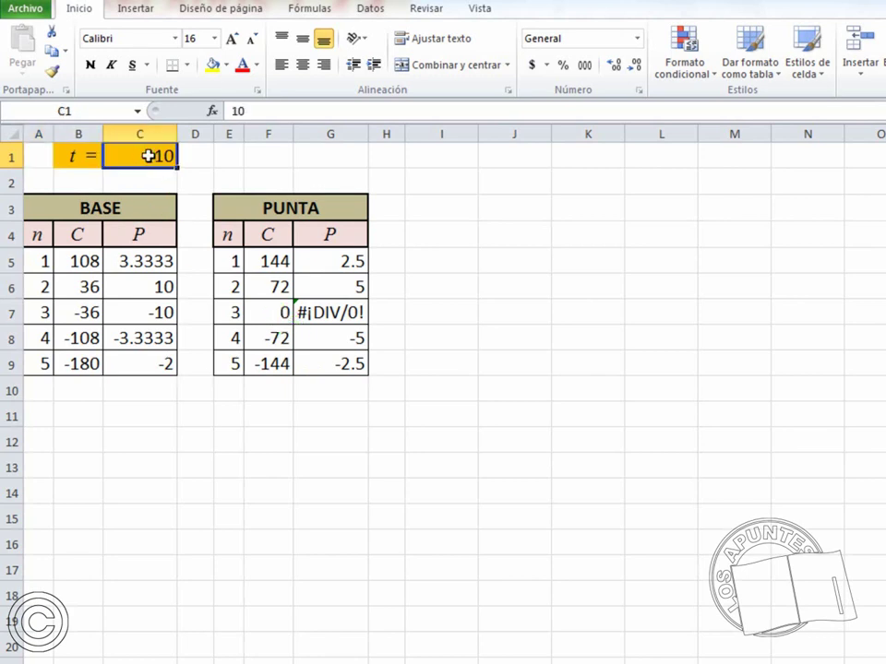
click(86, 255)
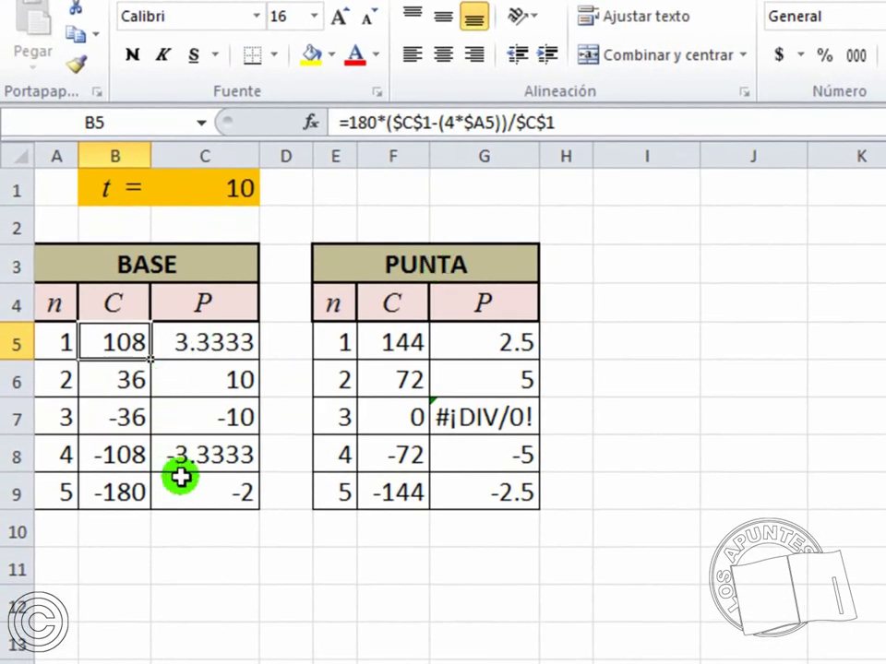
key(Down)
key(Down)
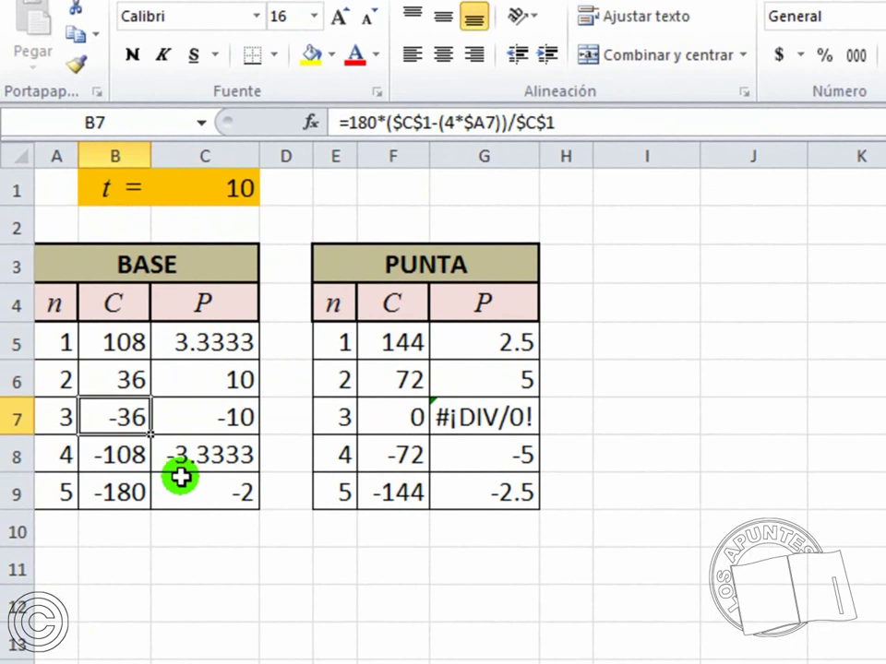
key(Down)
key(Down)
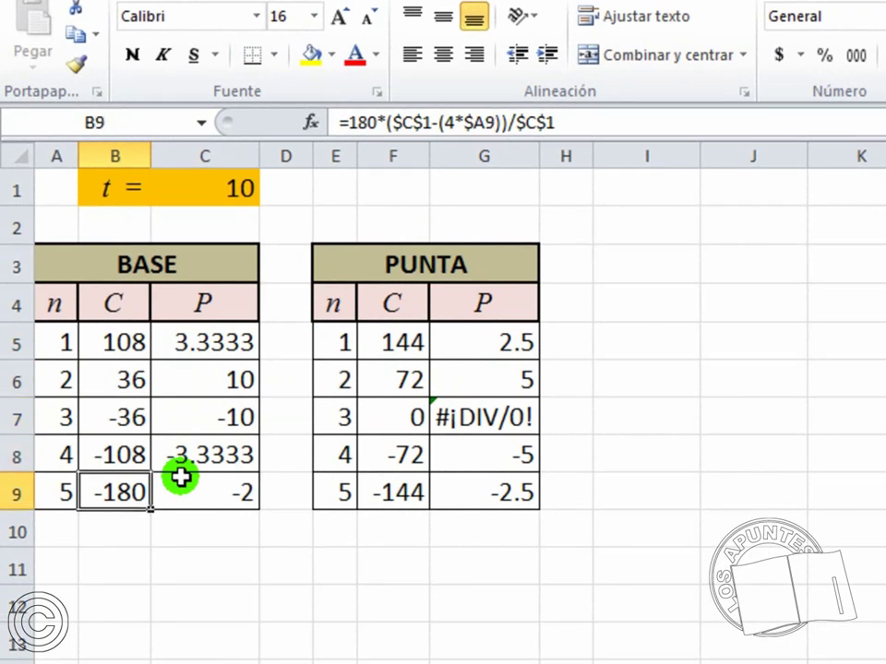
click(215, 341)
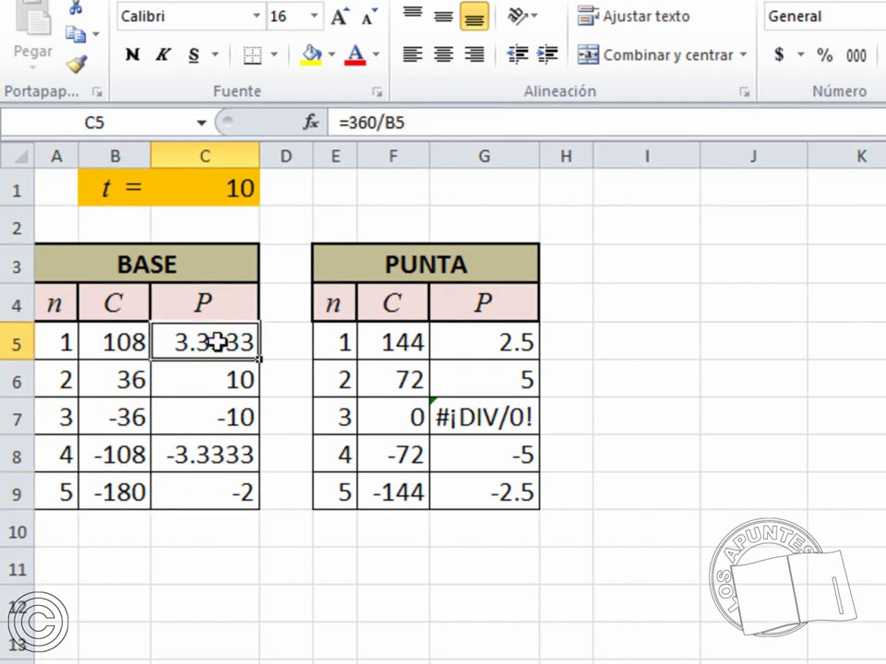
key(Down)
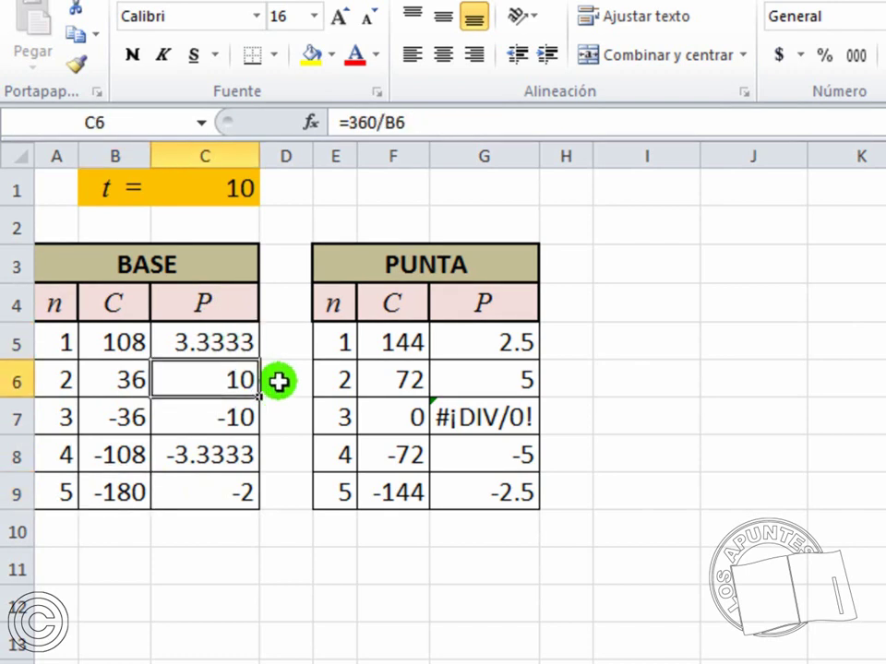
key(Down)
key(Down)
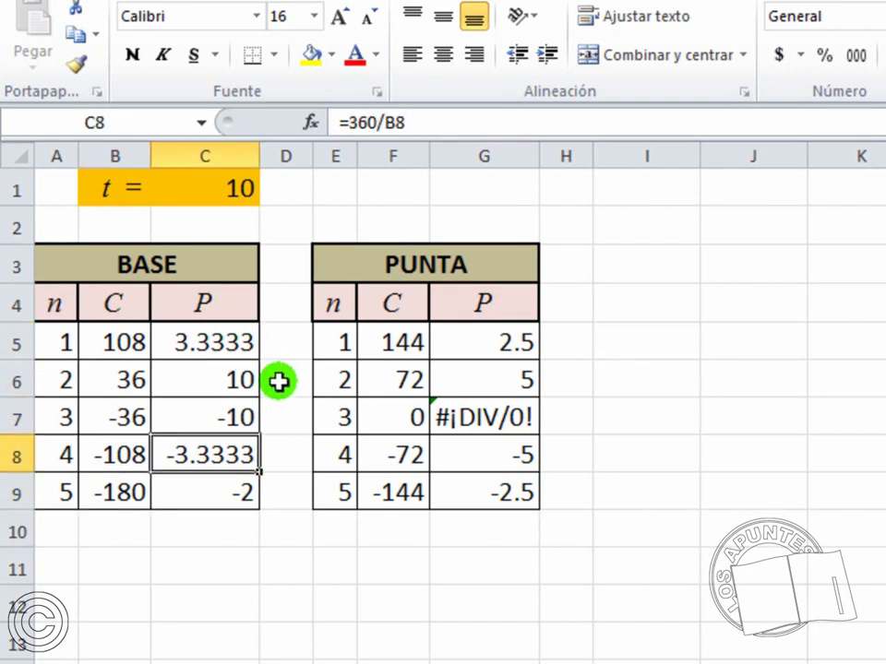
key(Down)
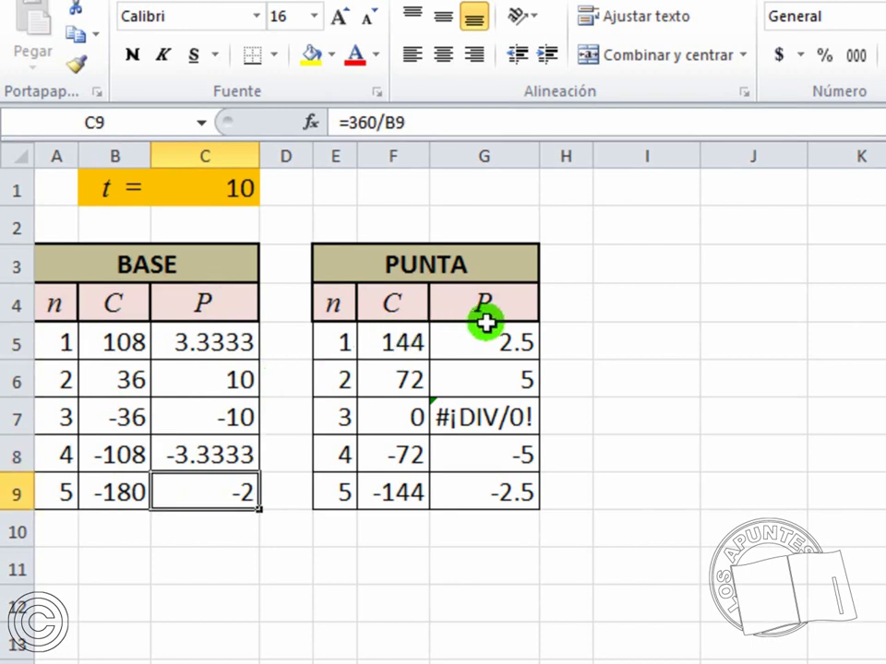
Examine the C and P column formulas in rows 5 to 9 of the PUNTA table
click(407, 347)
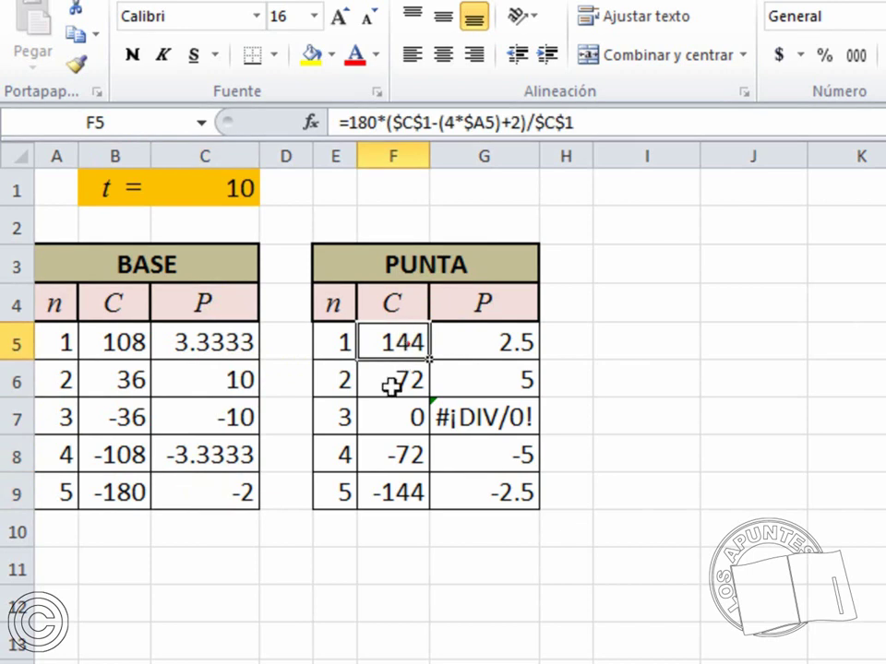
key(Down)
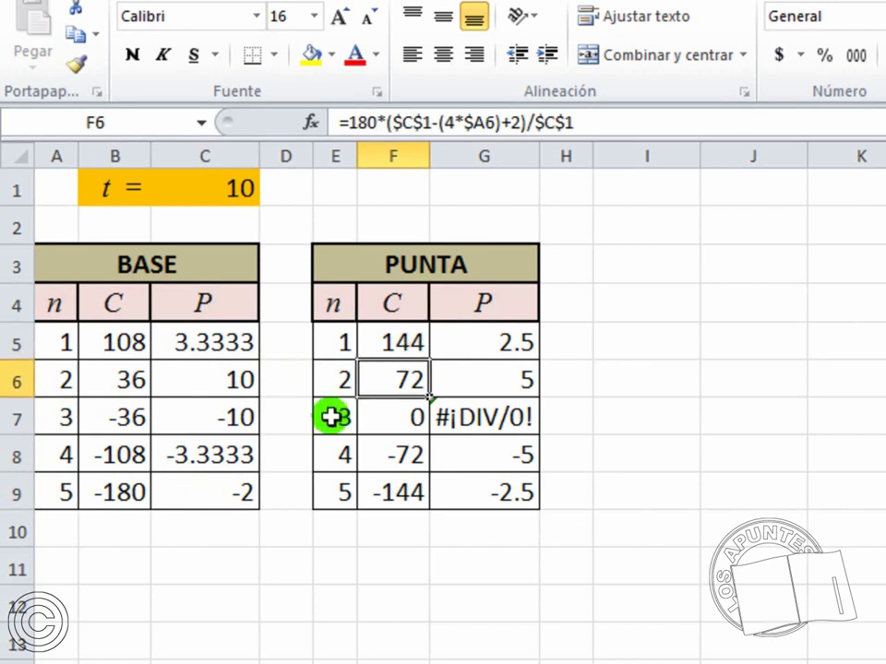
key(Down)
key(Down)
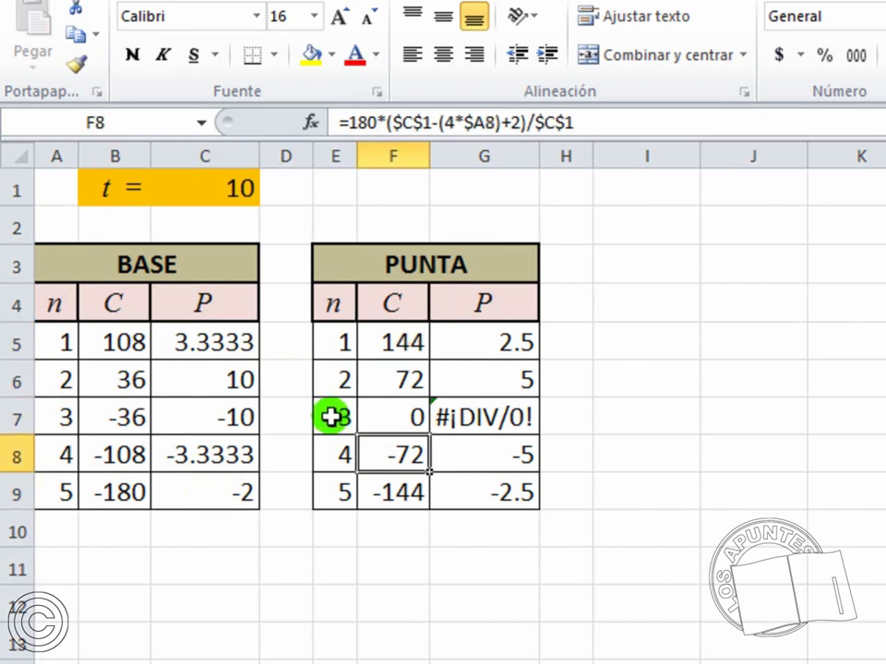
key(Down)
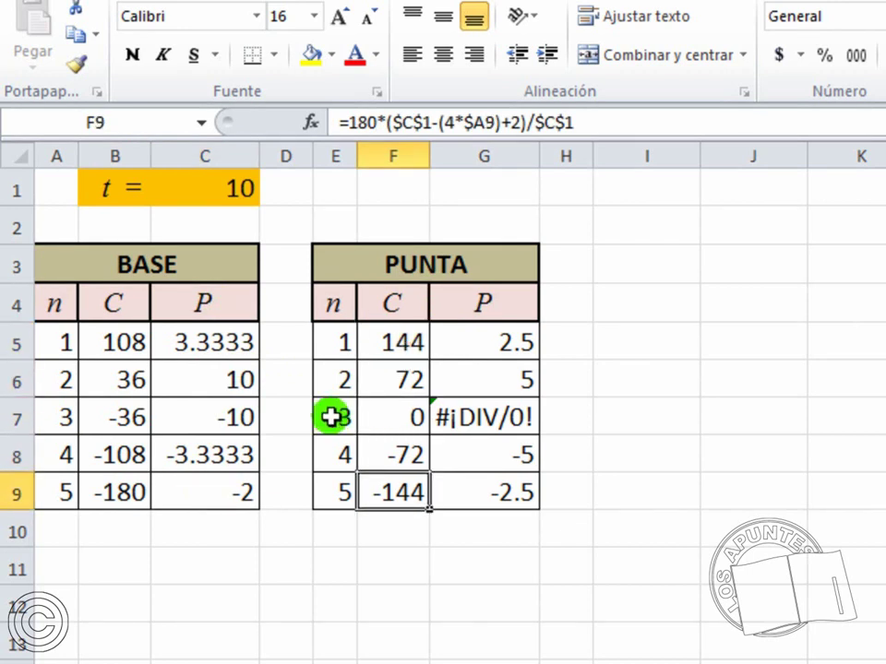
click(495, 351)
key(Down)
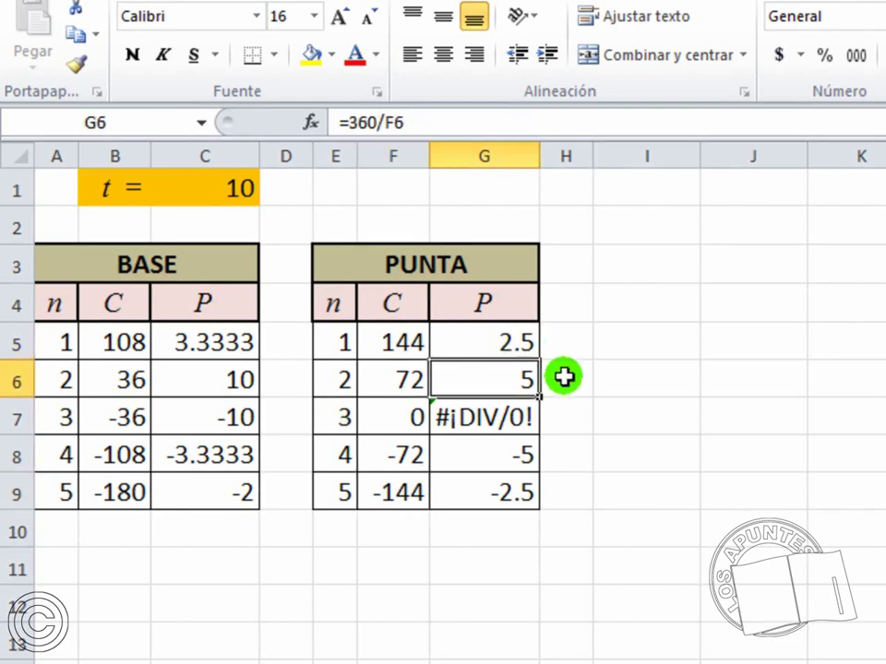
key(Down)
key(Down)
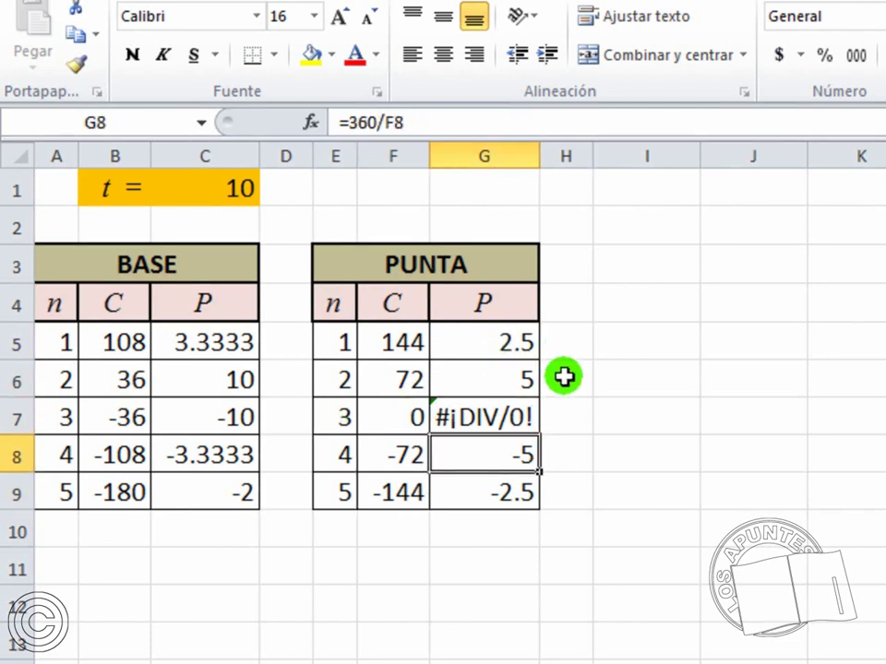
key(Down)
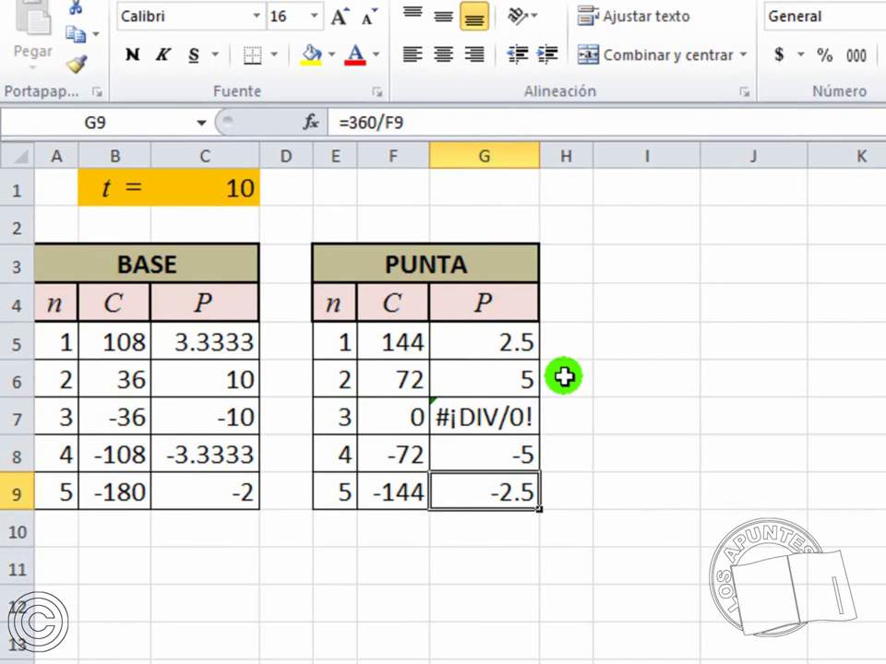
Extend both the BASE and PUNTA tables down to n = 16 by filling A8:G9 through row 20
click(63, 458)
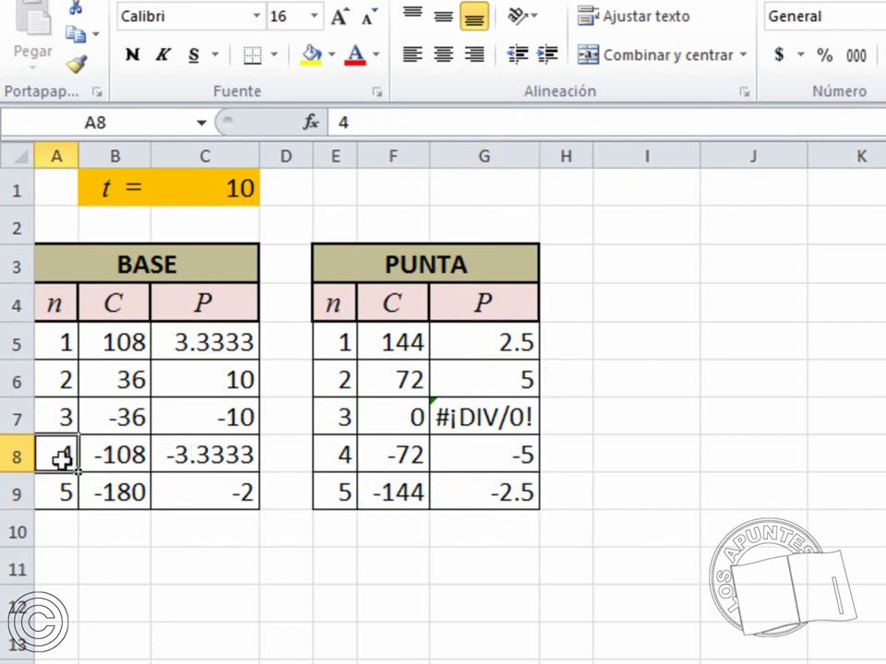
key(shift+Down)
key(shift+Right)
key(shift+Right)
key(shift+Right)
key(shift+Right)
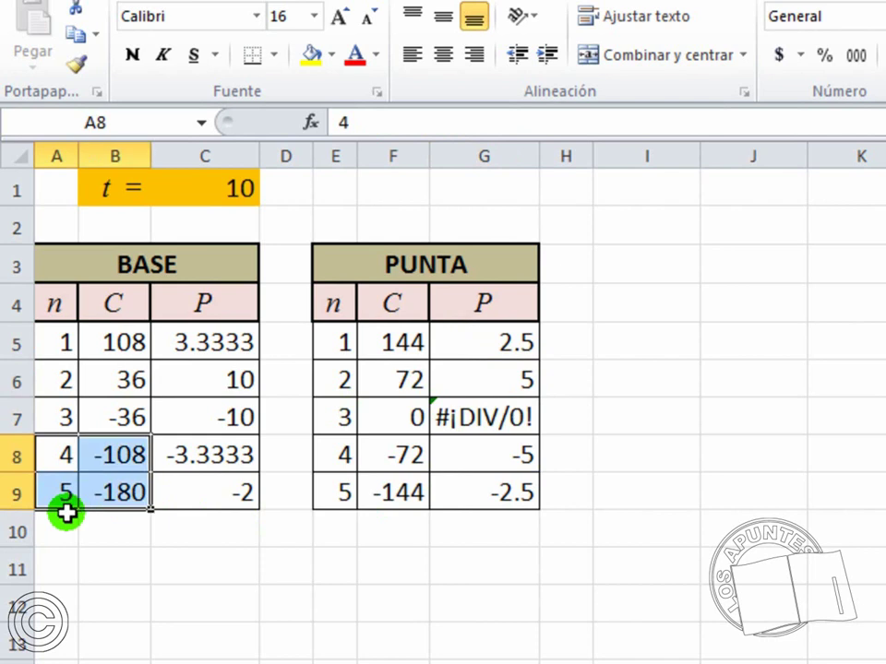
key(shift+Right)
key(shift+Right)
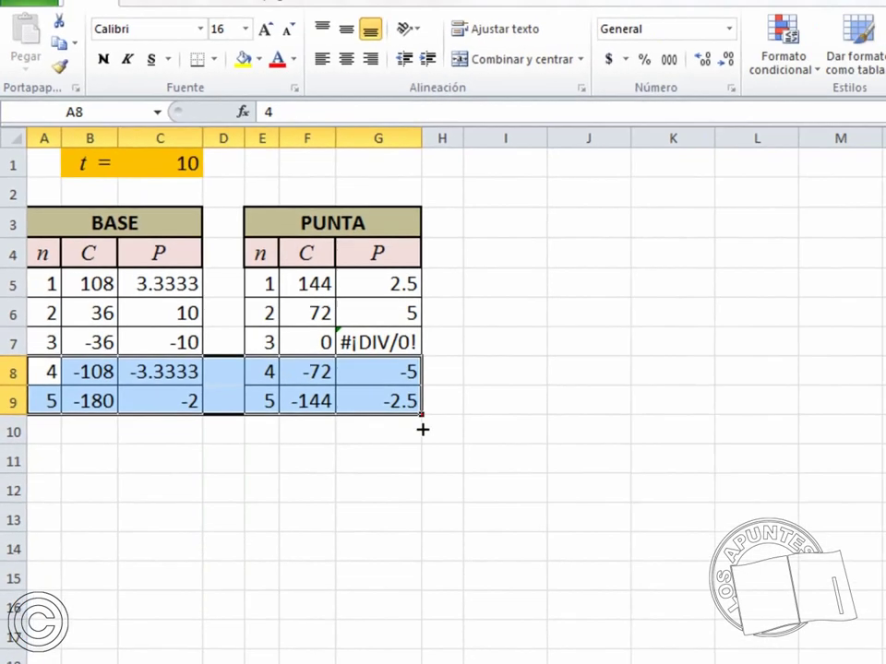
drag(536, 506, 536, 663)
drag(352, 584, 349, 625)
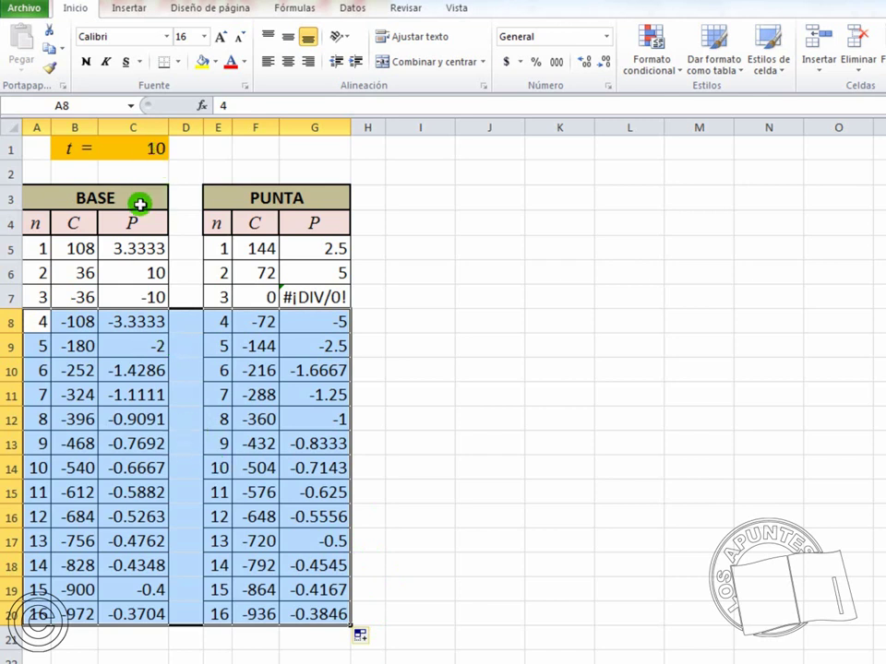
Set t in C1 to 11 and check the P value for n = 3 in the PUNTA table
click(136, 148)
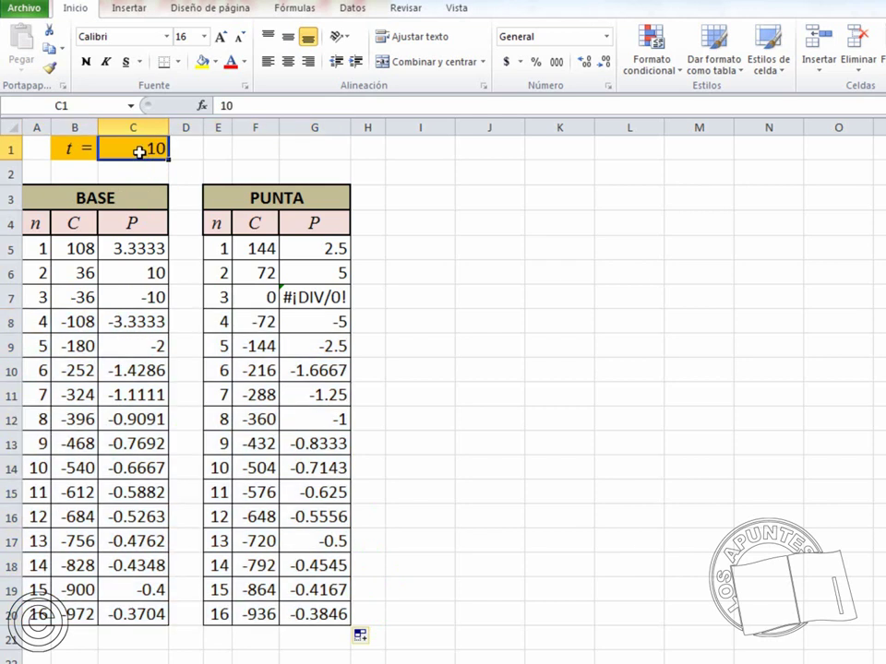
text(11)
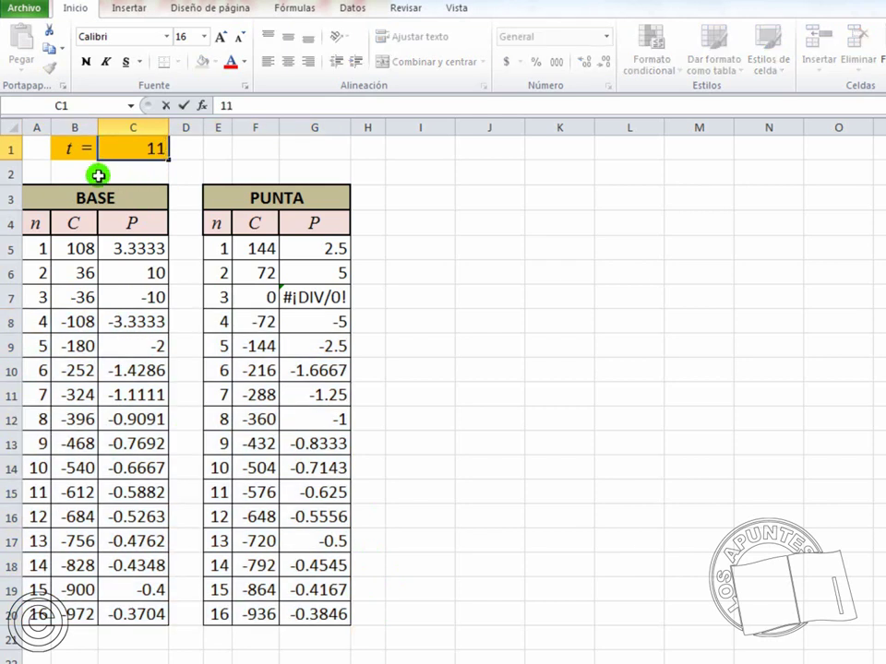
key(Return)
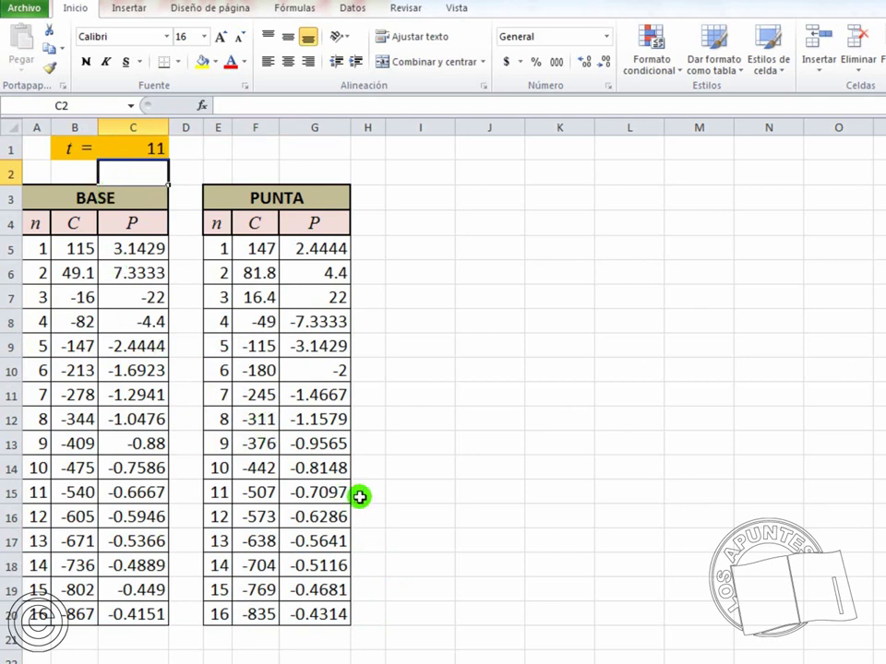
click(329, 297)
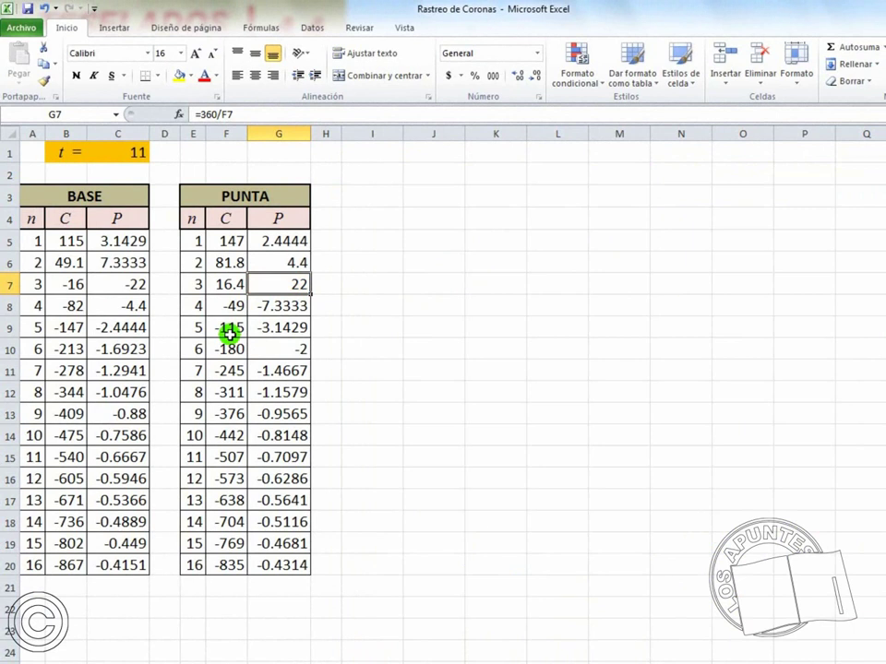
Set t in C1 to 12 to recalculate the BASE and PUNTA tables
click(126, 152)
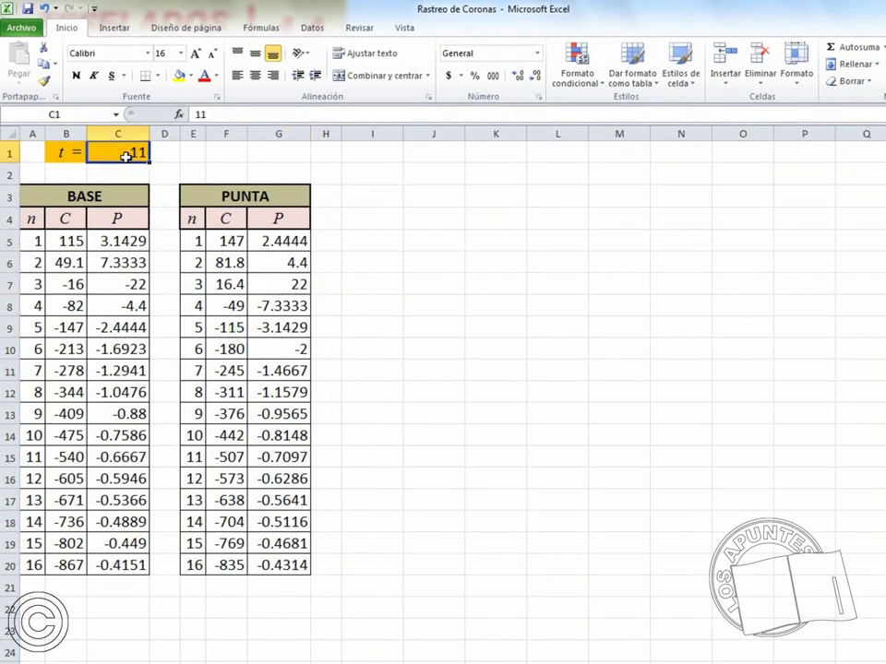
text(12)
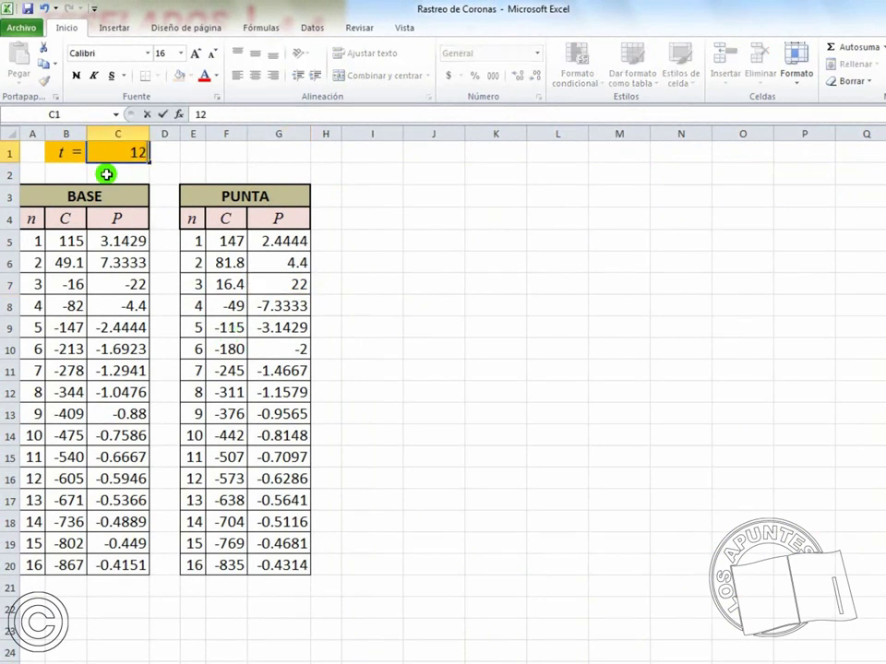
key(Return)
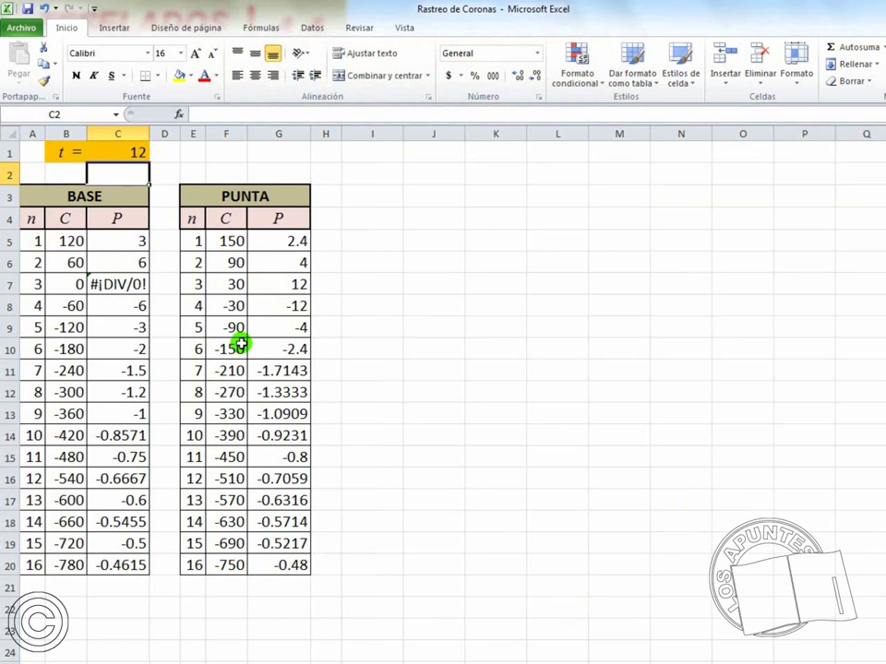
Set t in C1 to 13 to recalculate the BASE and PUNTA tables
click(134, 151)
text(13)
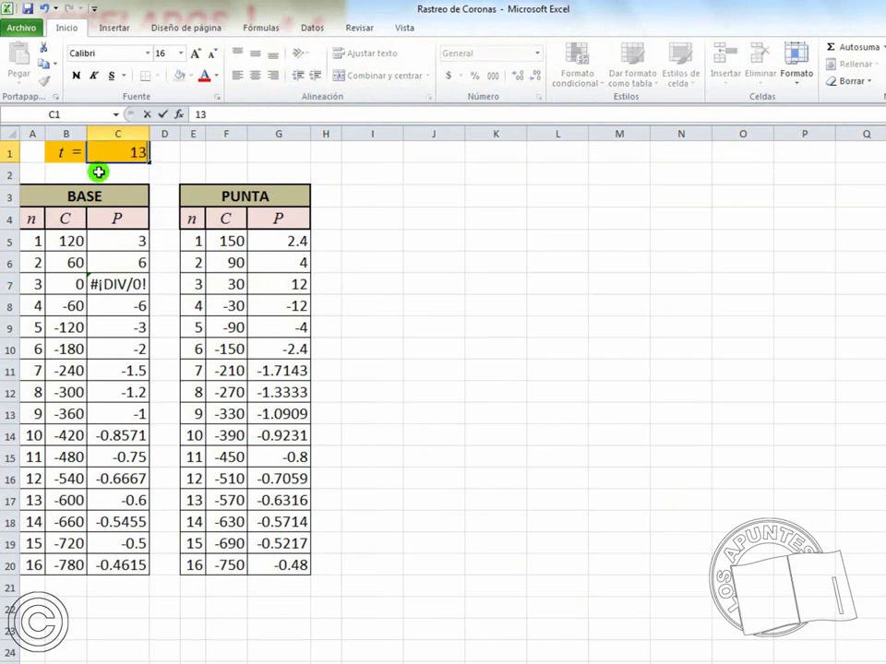
key(Return)
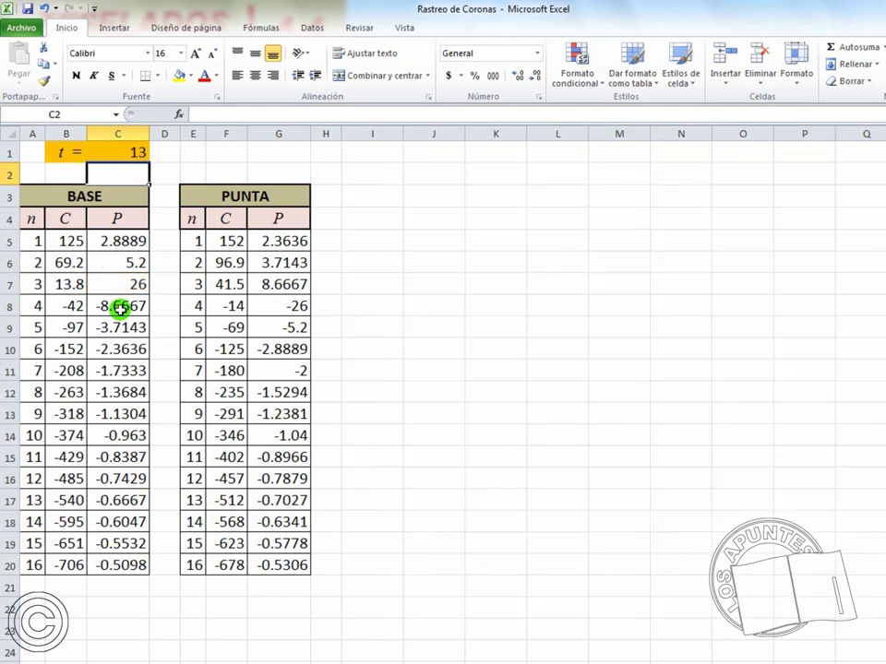
Set t in C1 to 14 to recalculate the BASE and PUNTA tables
click(133, 153)
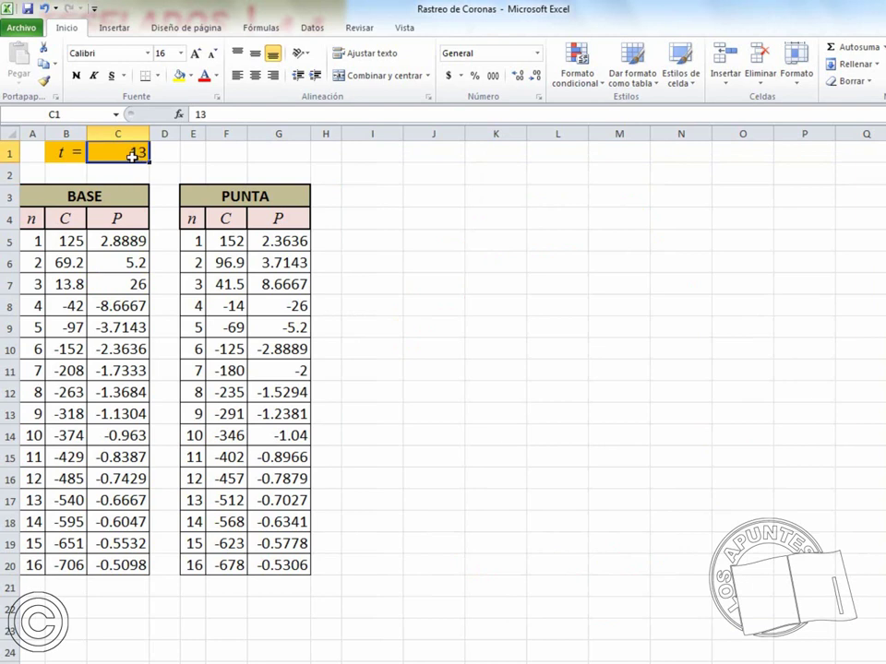
text(14)
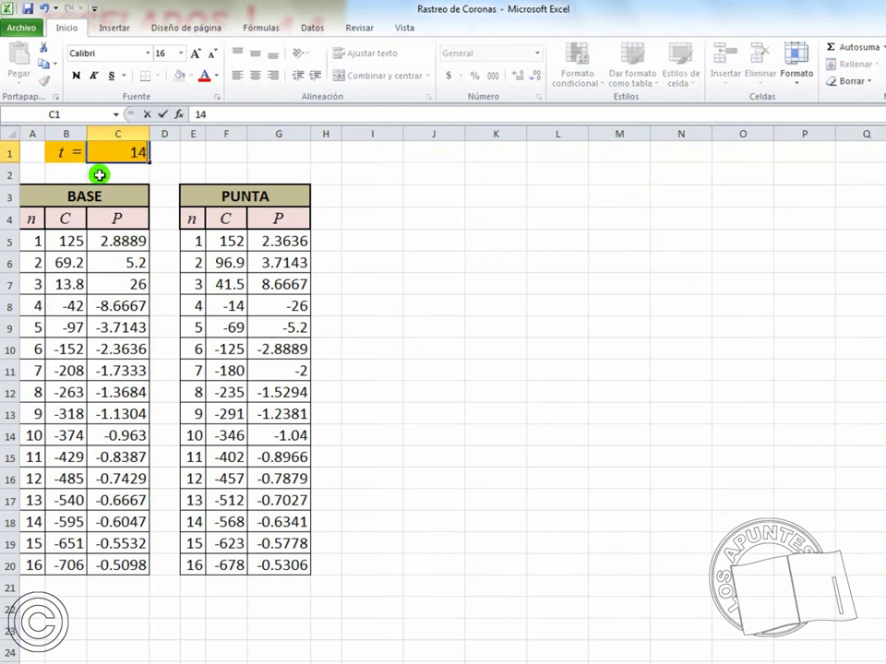
key(Return)
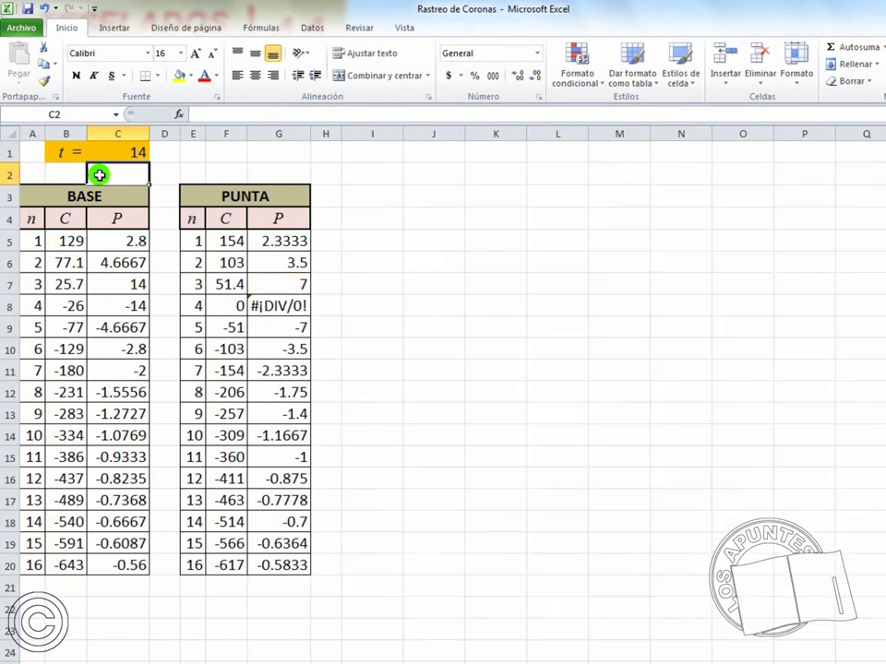
Set t in C1 to 15 to recalculate the BASE and PUNTA tables
click(122, 153)
text(15)
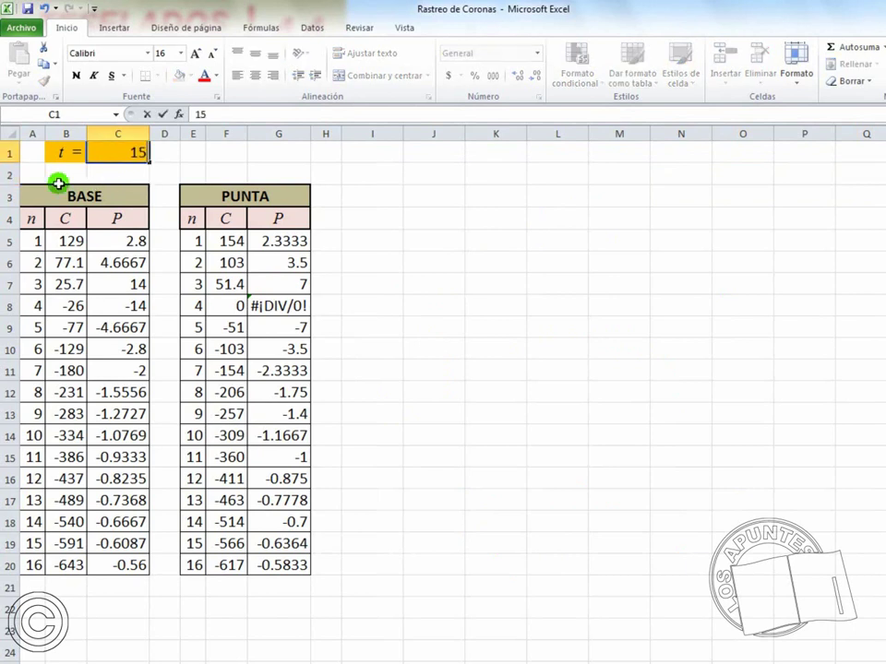
key(Return)
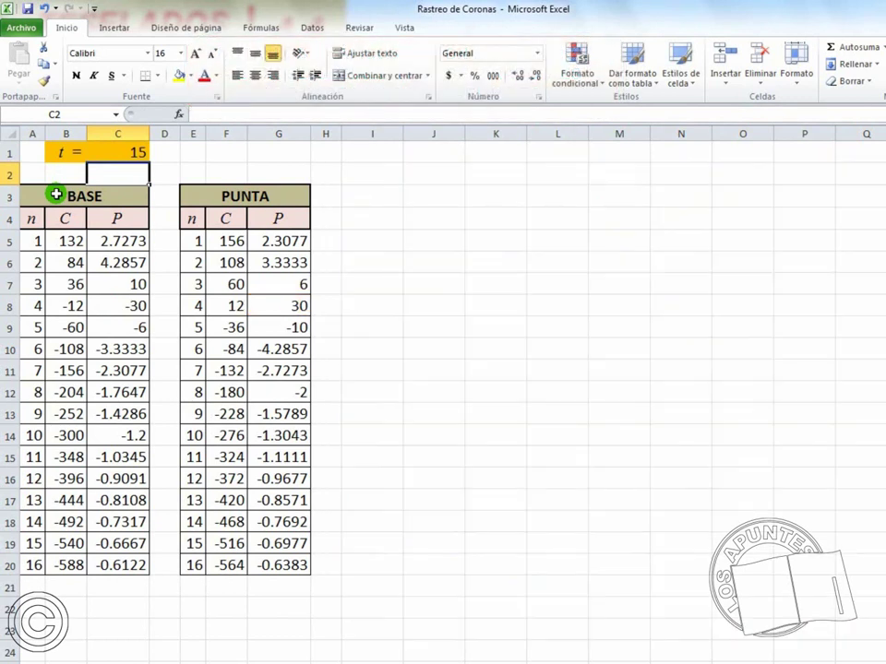
Set t in C1 to 16 to recalculate the BASE and PUNTA tables
click(123, 152)
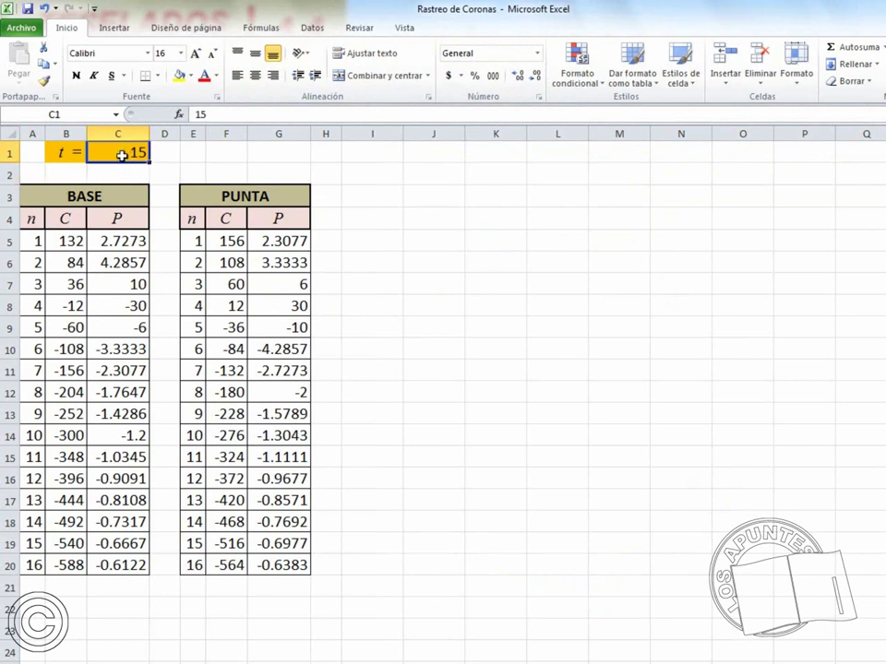
text(6)
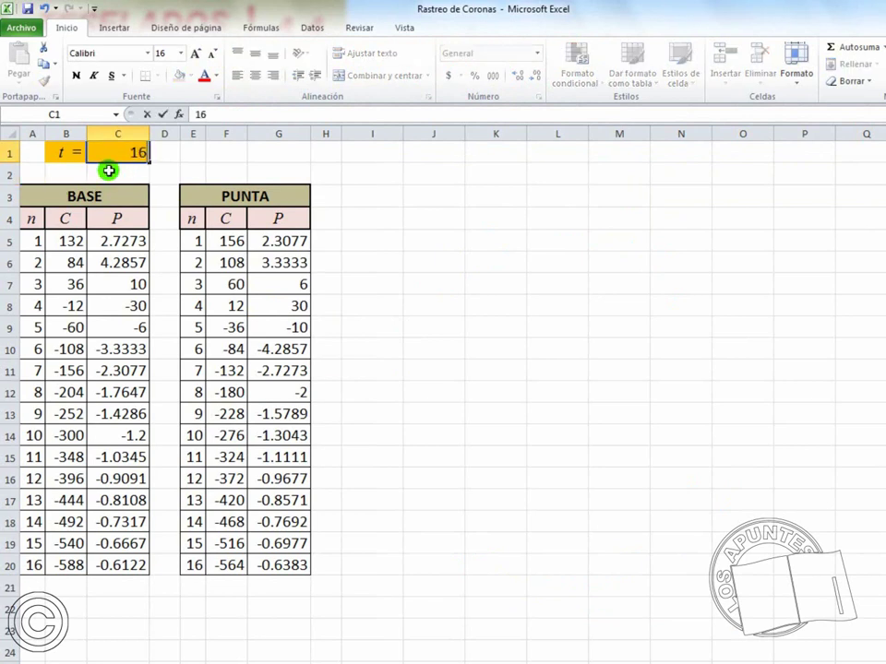
key(Return)
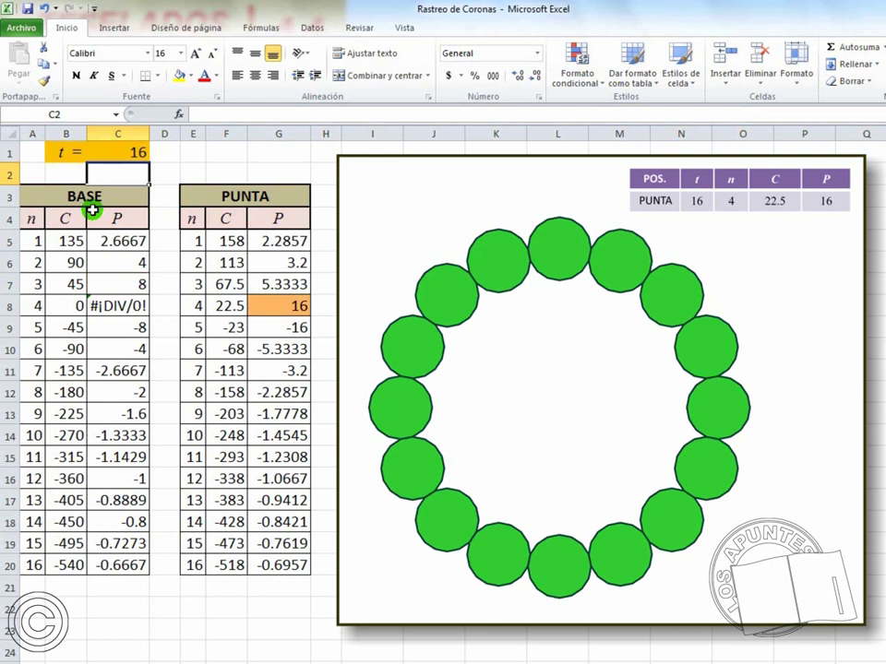
Set t in C1 to 17 to recalculate the BASE and PUNTA tables
click(129, 151)
text(17)
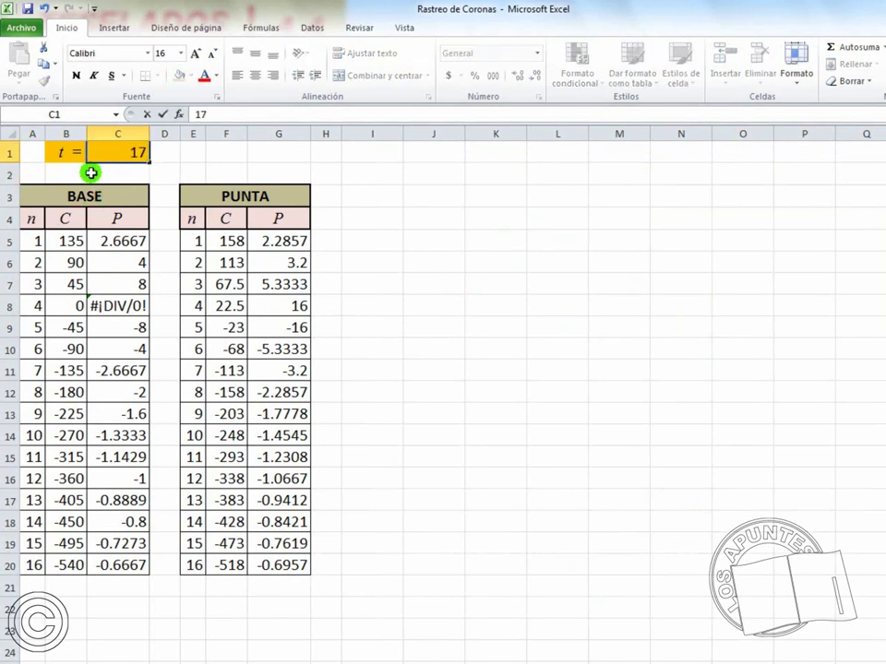
key(Return)
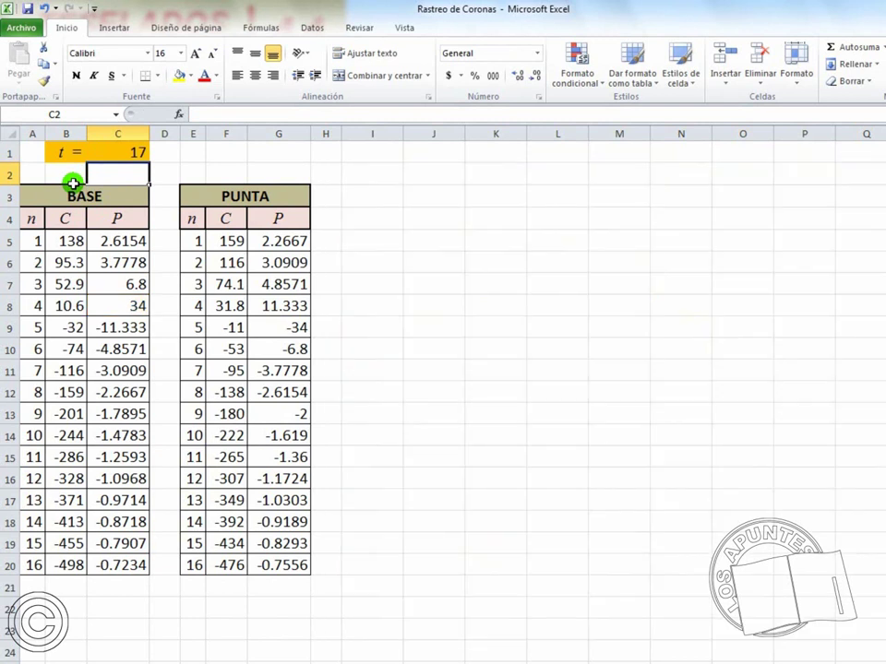
Set t in C1 to 18 to recalculate the BASE and PUNTA tables
click(114, 151)
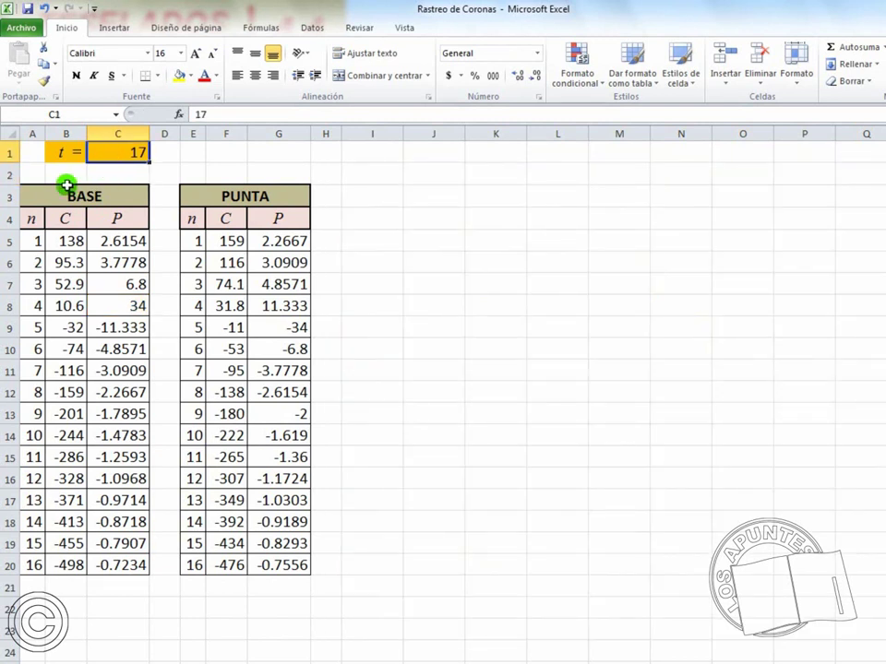
text(18)
key(Return)
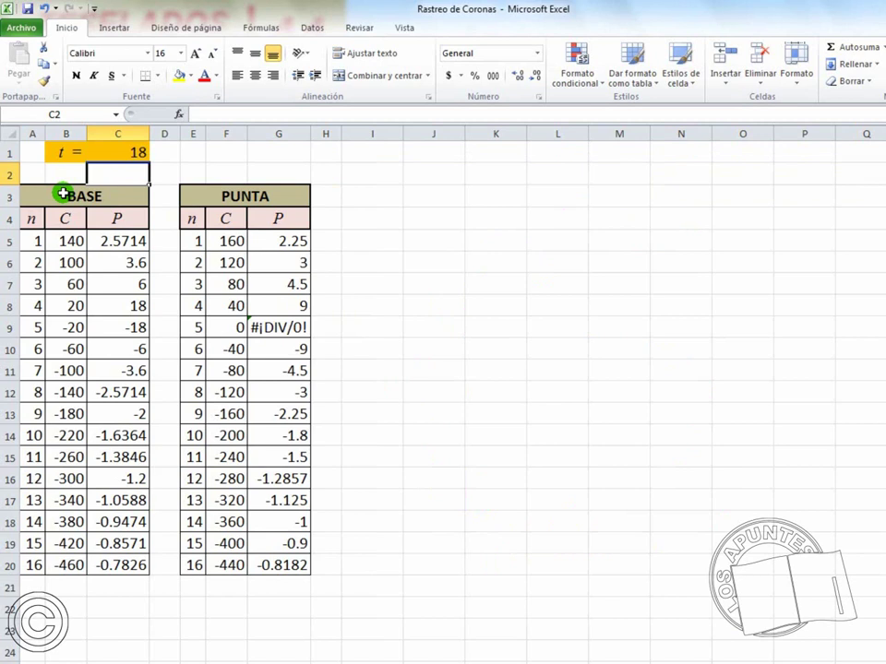
Set t in C1 to 19 to recalculate the BASE and PUNTA tables
click(115, 155)
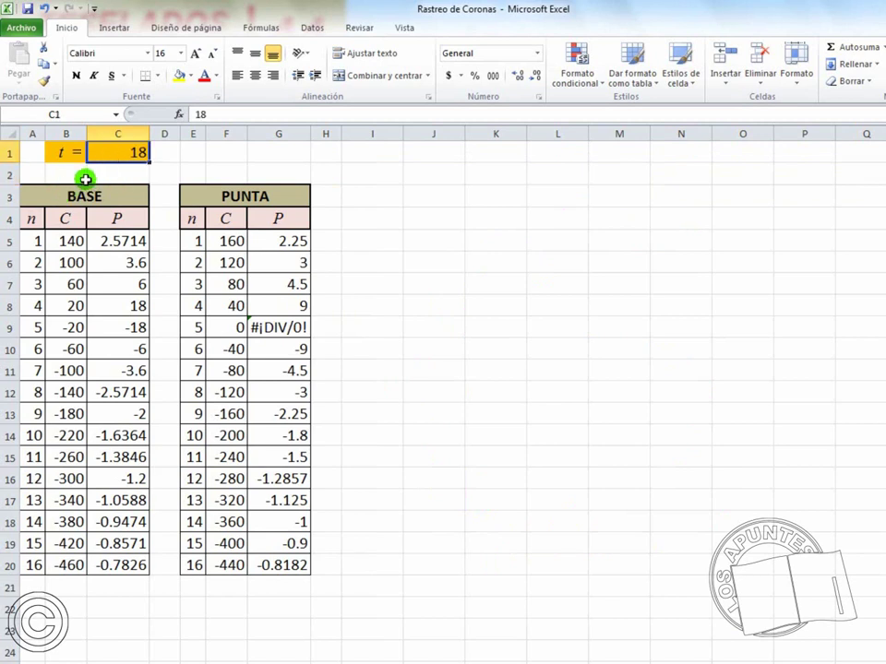
text(19)
key(Return)
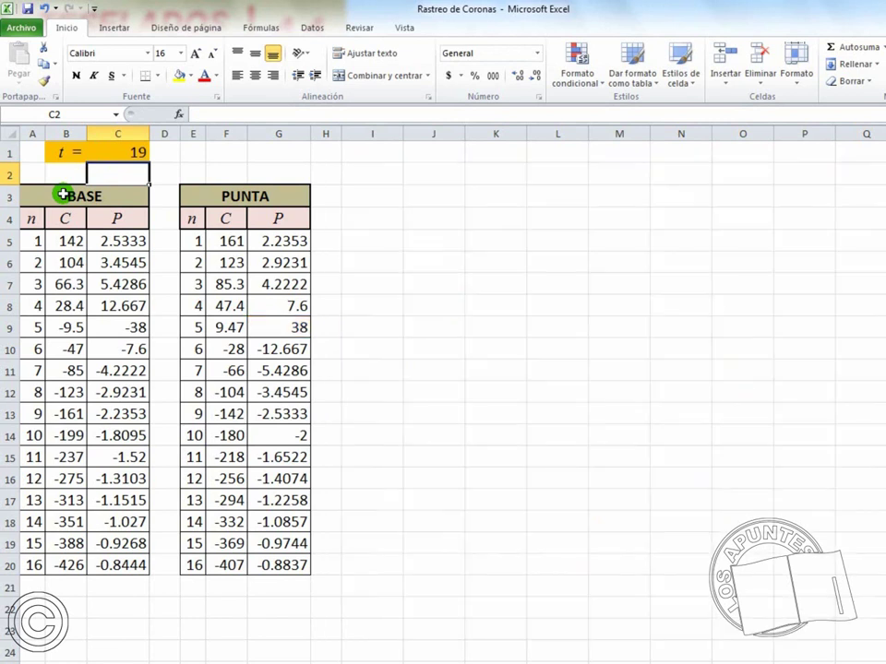
Set t in C1 to 20 to recalculate the BASE and PUNTA tables
click(127, 153)
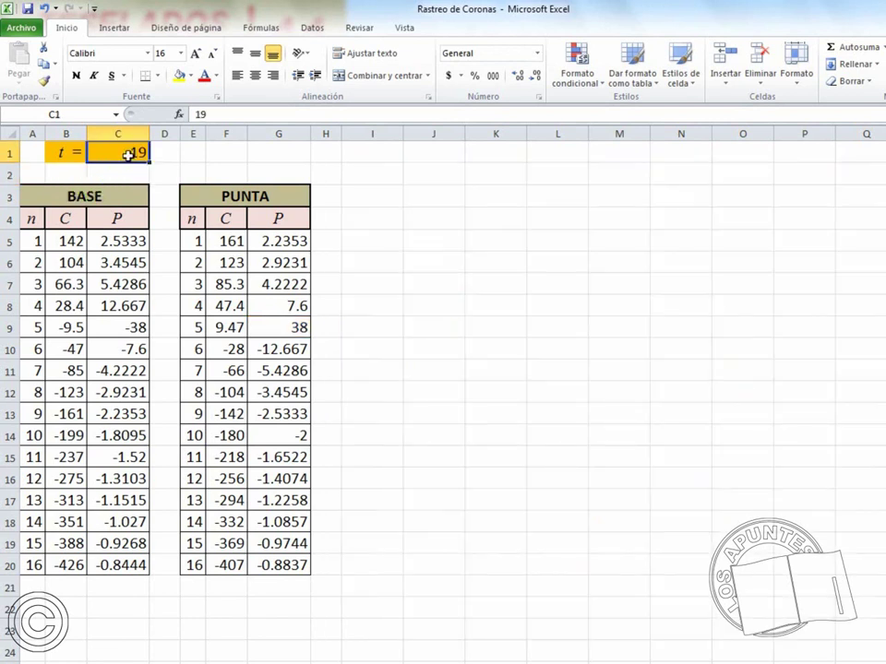
text(20)
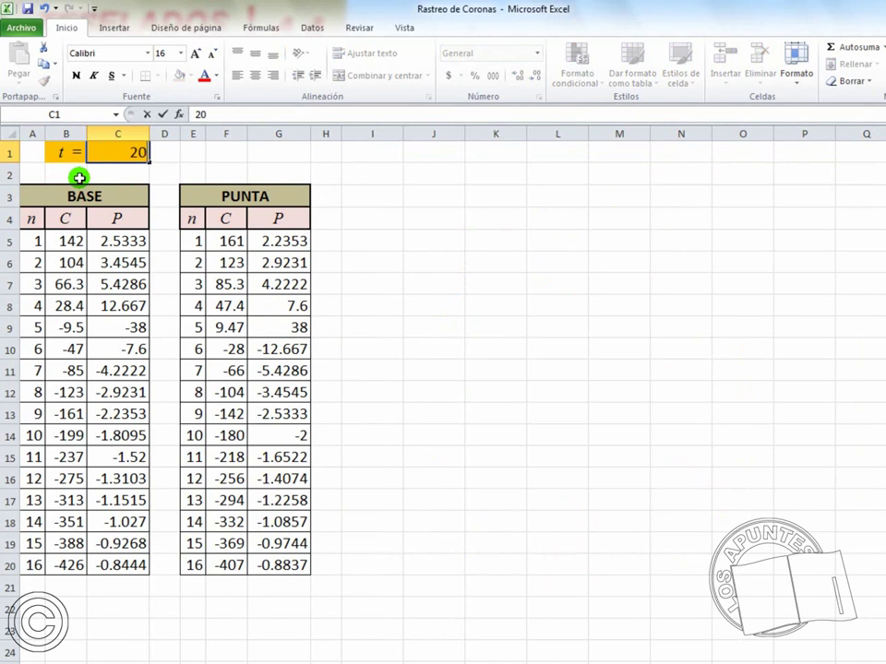
key(Return)
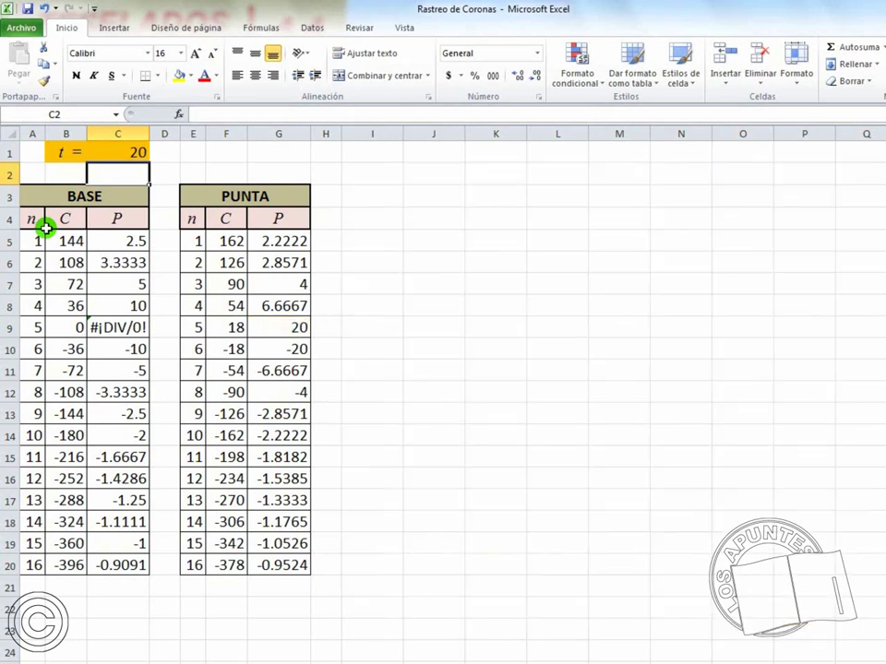
Set t in C1 to 21 to recalculate the BASE and PUNTA tables
click(117, 155)
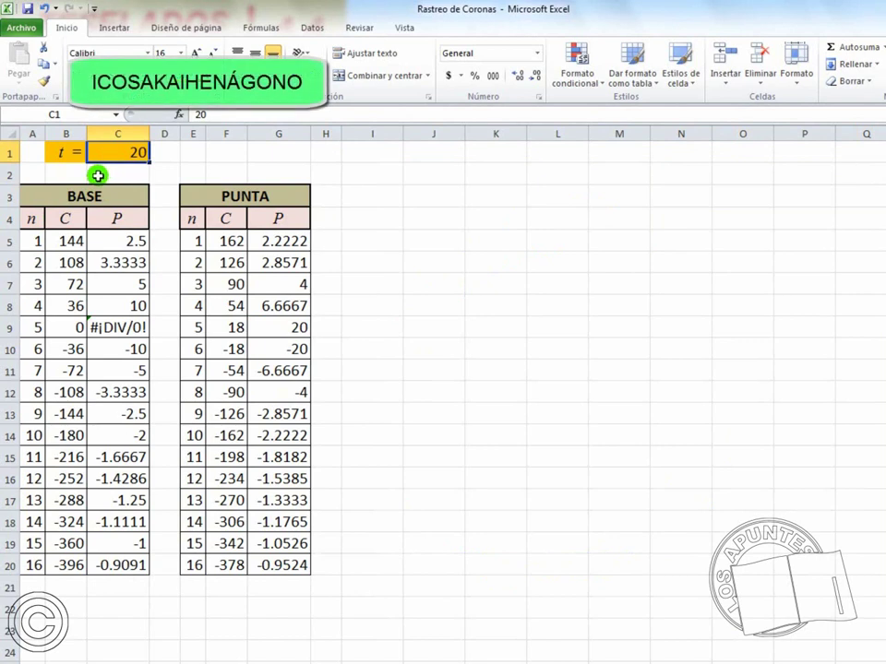
text(21)
key(Return)
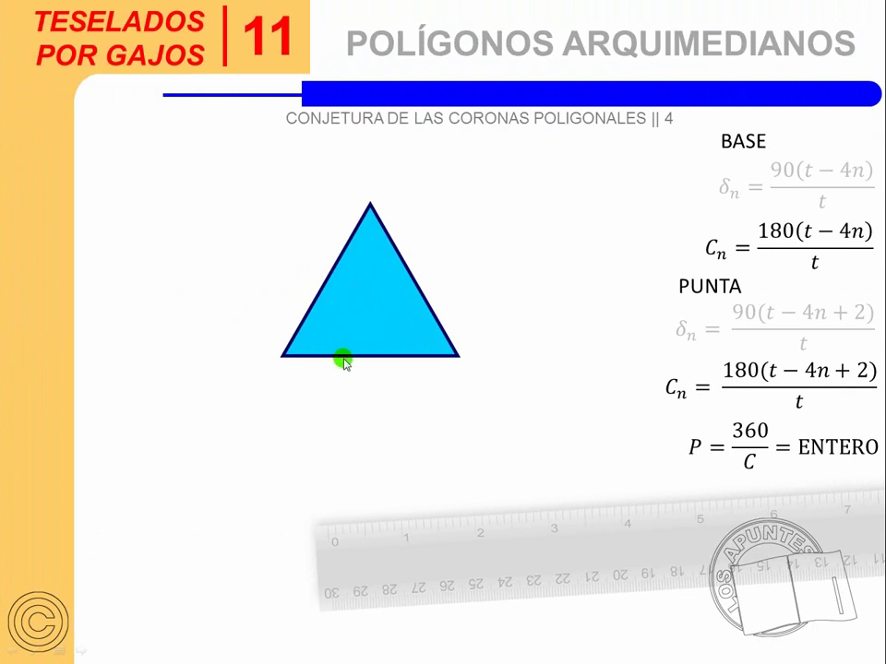
click(374, 402)
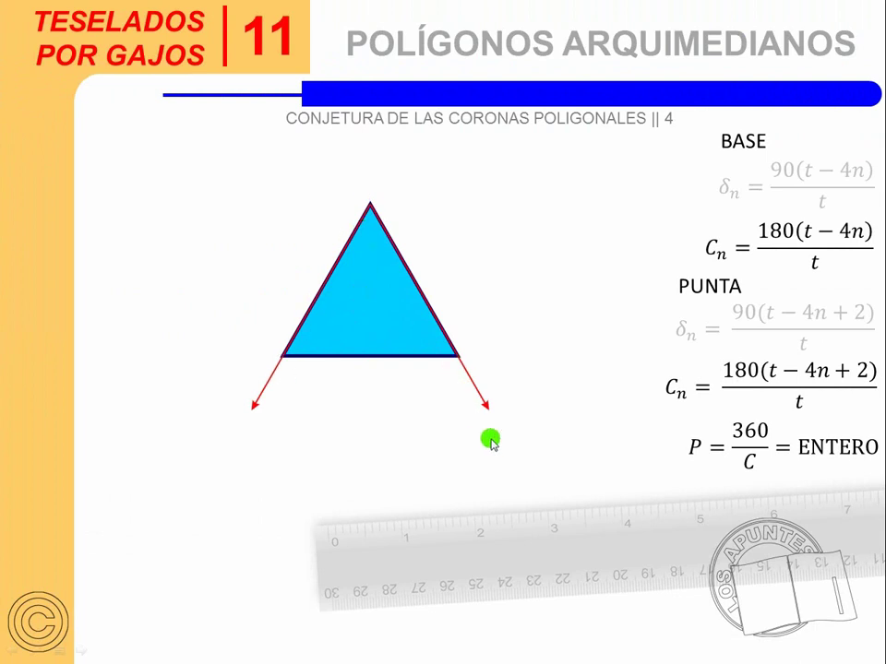
click(490, 441)
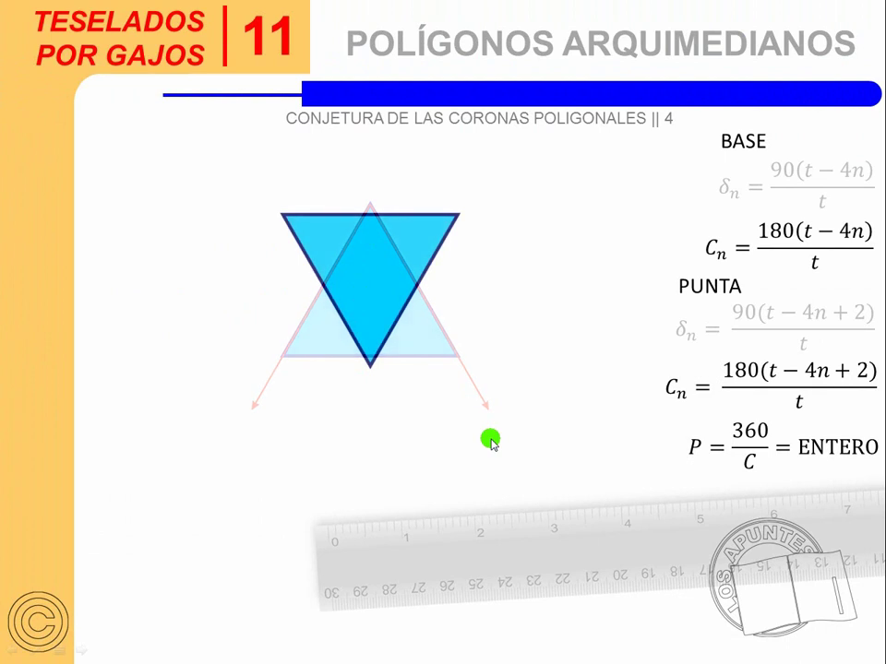